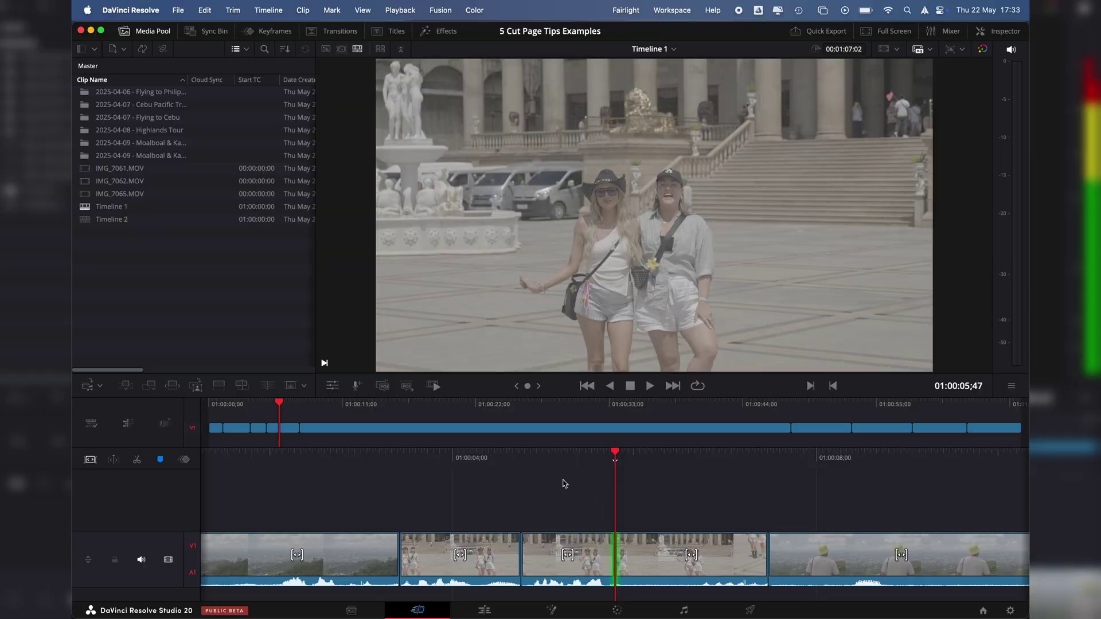
# Step: Scroll the Cut page view to the left
pyautogui.hscroll(-3, 548, 482)
pyautogui.hscroll(-1, 548, 482)
pyautogui.click(131, 9)
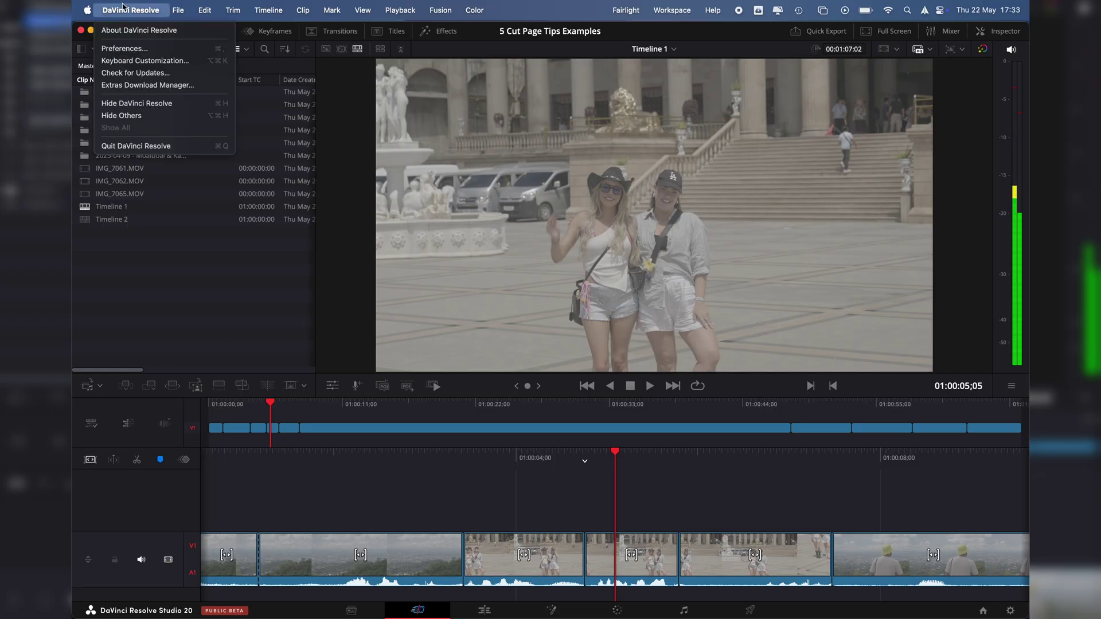
pyautogui.click(131, 61)
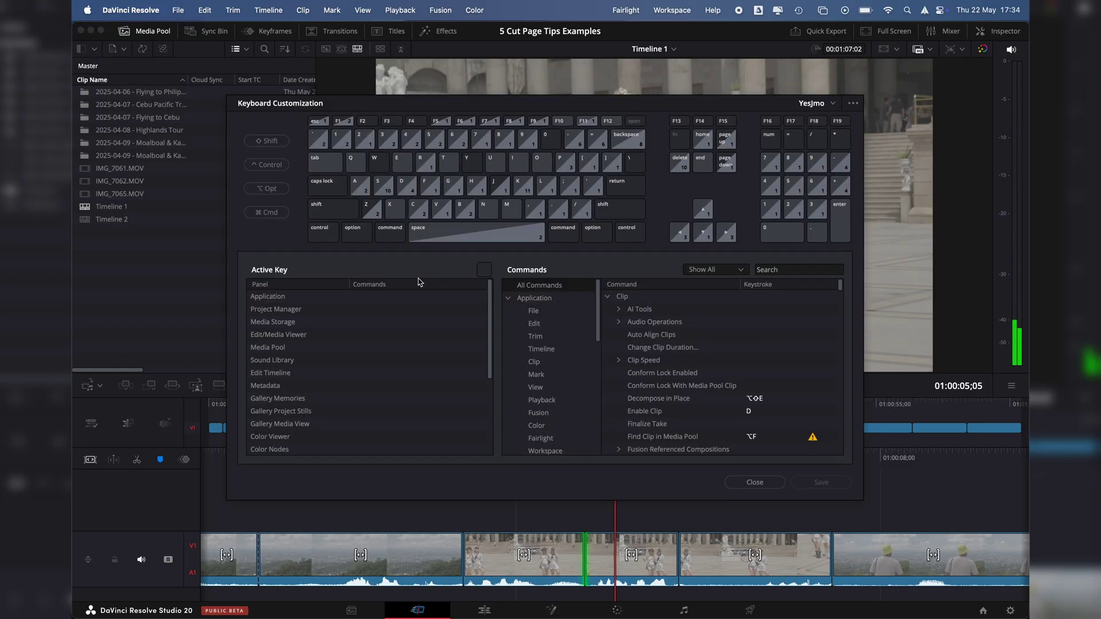
pyautogui.moveTo(490, 398); pyautogui.dragTo(495, 266)
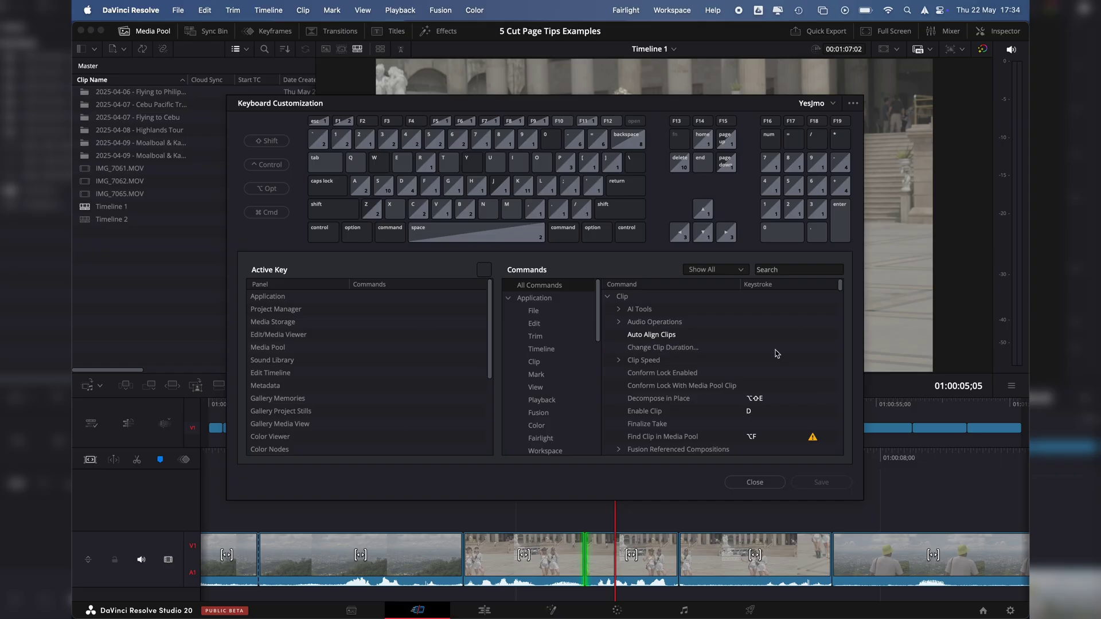
pyautogui.click(755, 482)
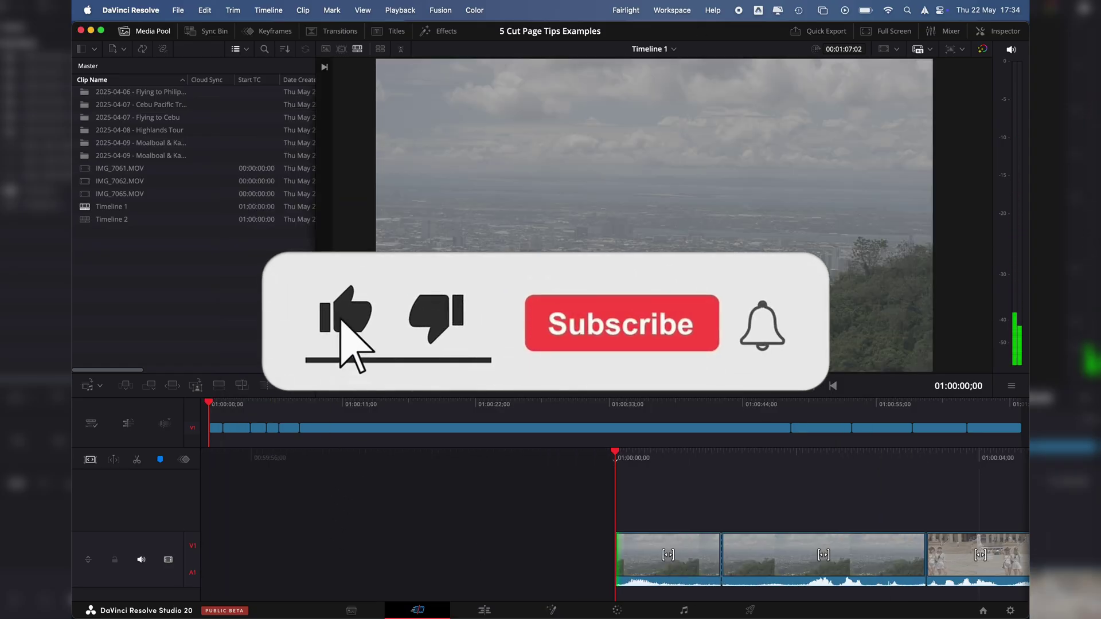
# Step: Play the timeline briefly, then switch to Source Tape mode and scrub back through the clips
pyautogui.press('space')
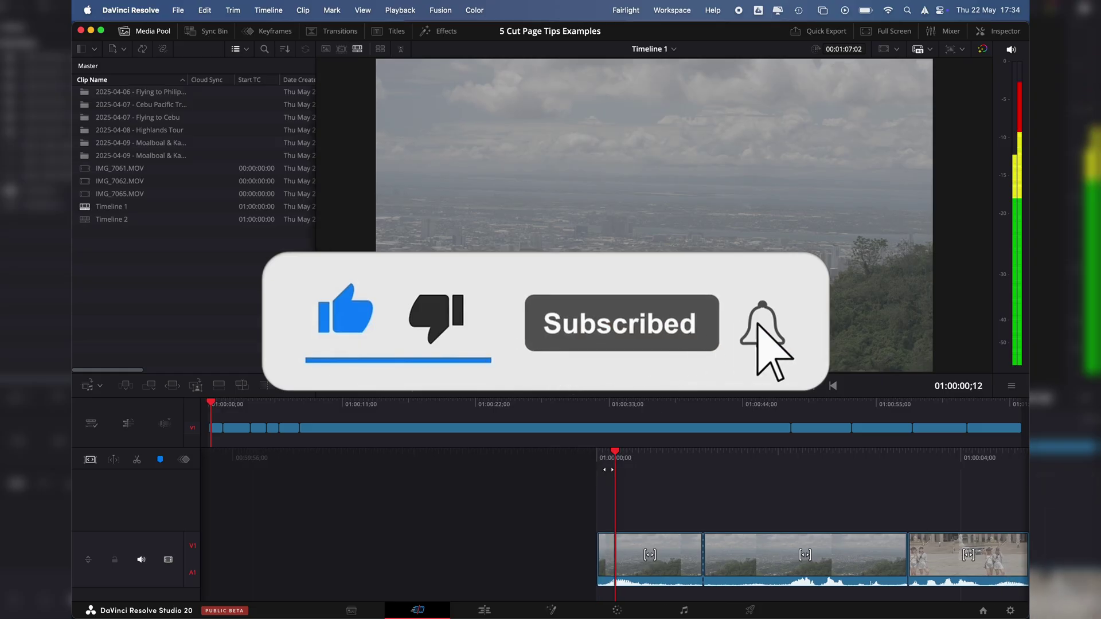
pyautogui.press('space')
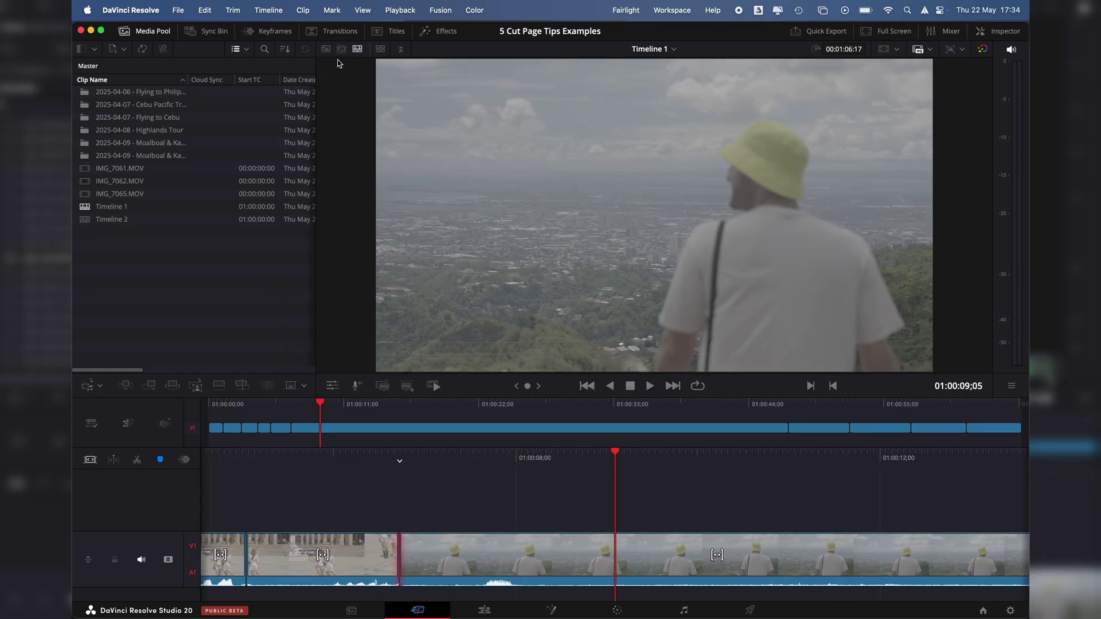
pyautogui.click(340, 49)
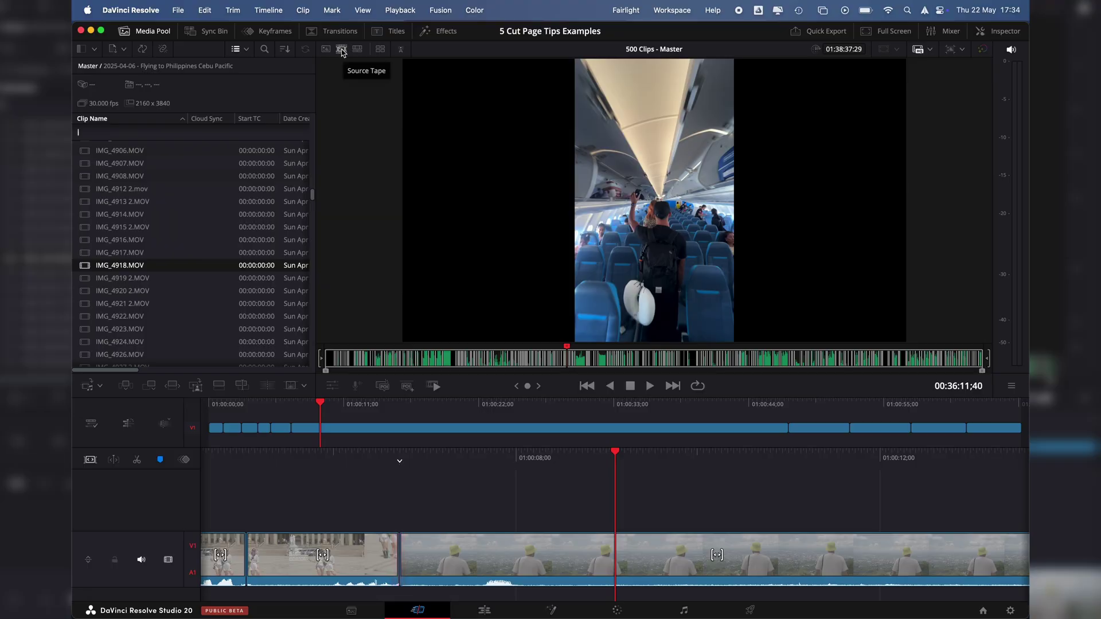
pyautogui.moveTo(567, 367); pyautogui.dragTo(678, 343)
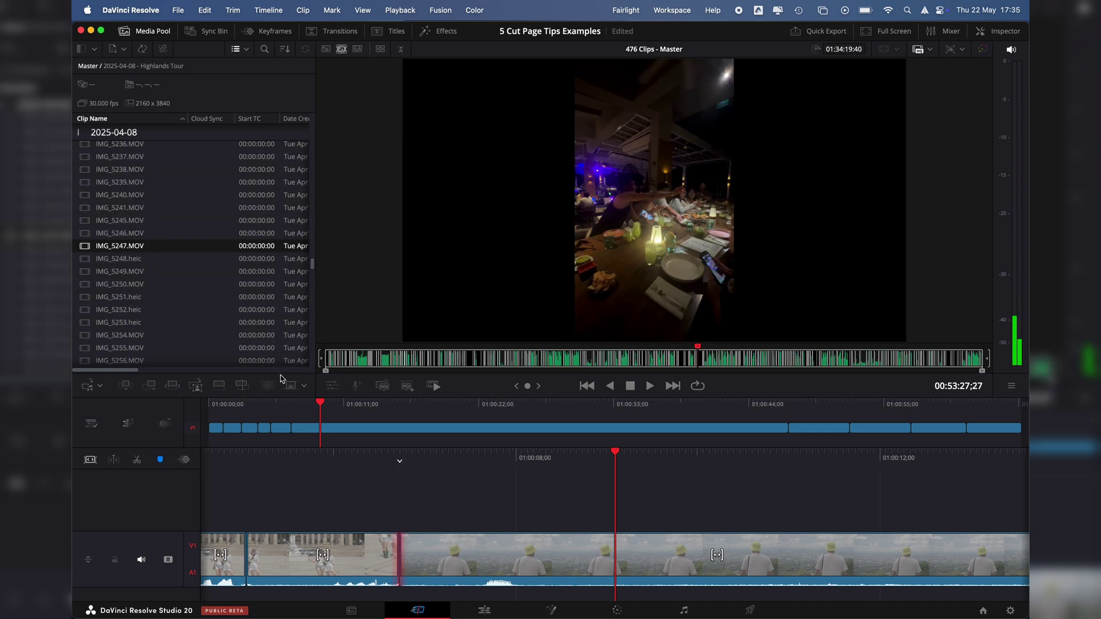
# Step: Jump to the restaurant clip and run Fast Review at 2x speed
pyautogui.click(573, 347)
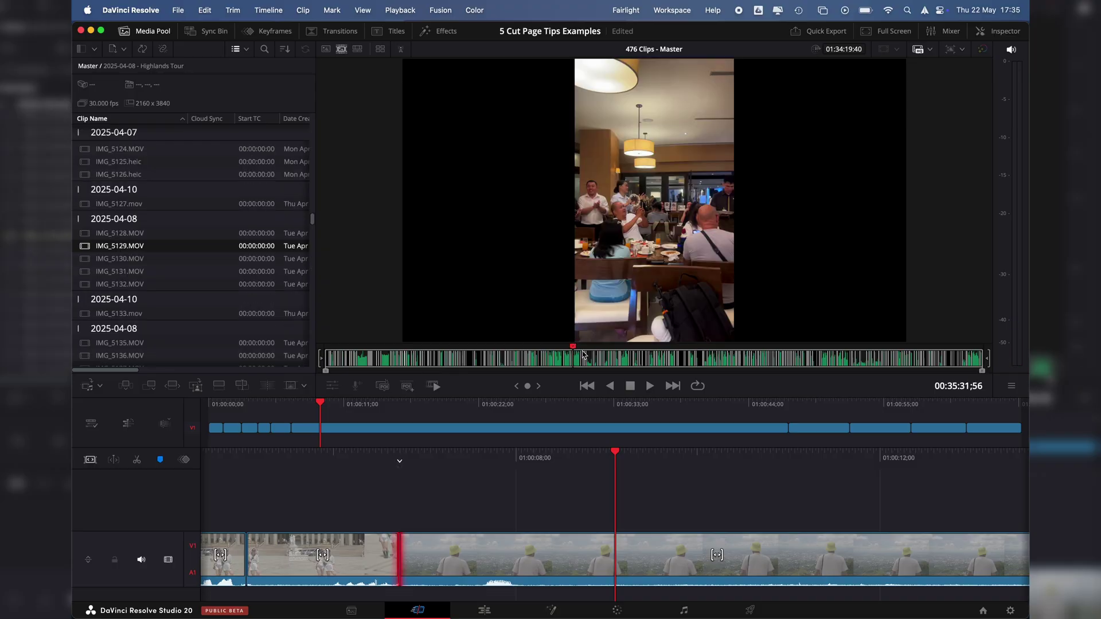
pyautogui.click(432, 387)
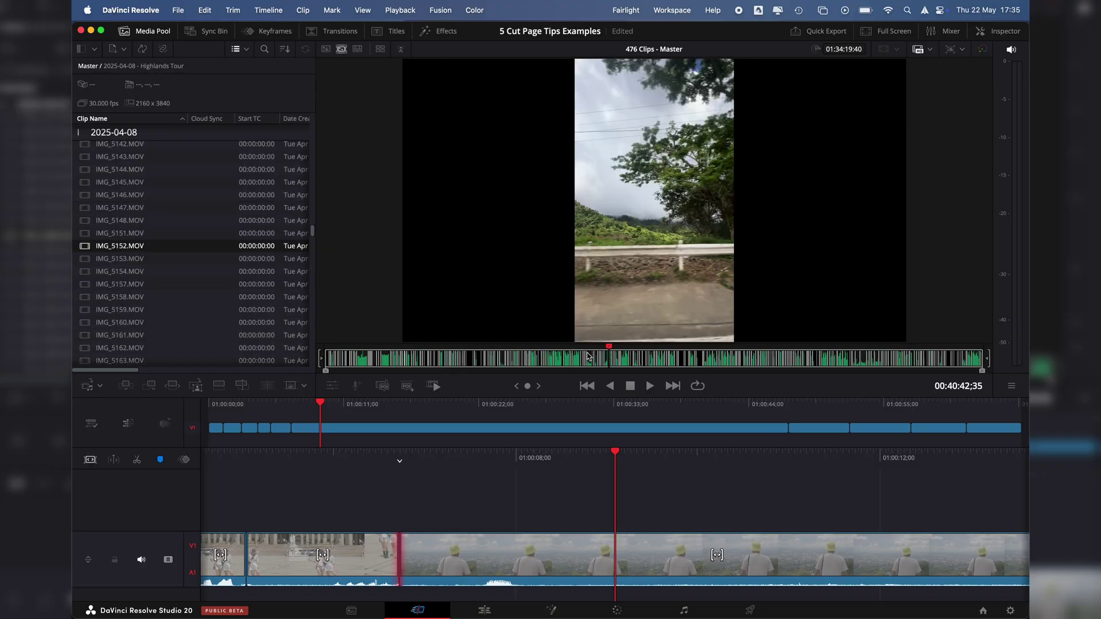
pyautogui.click(432, 388)
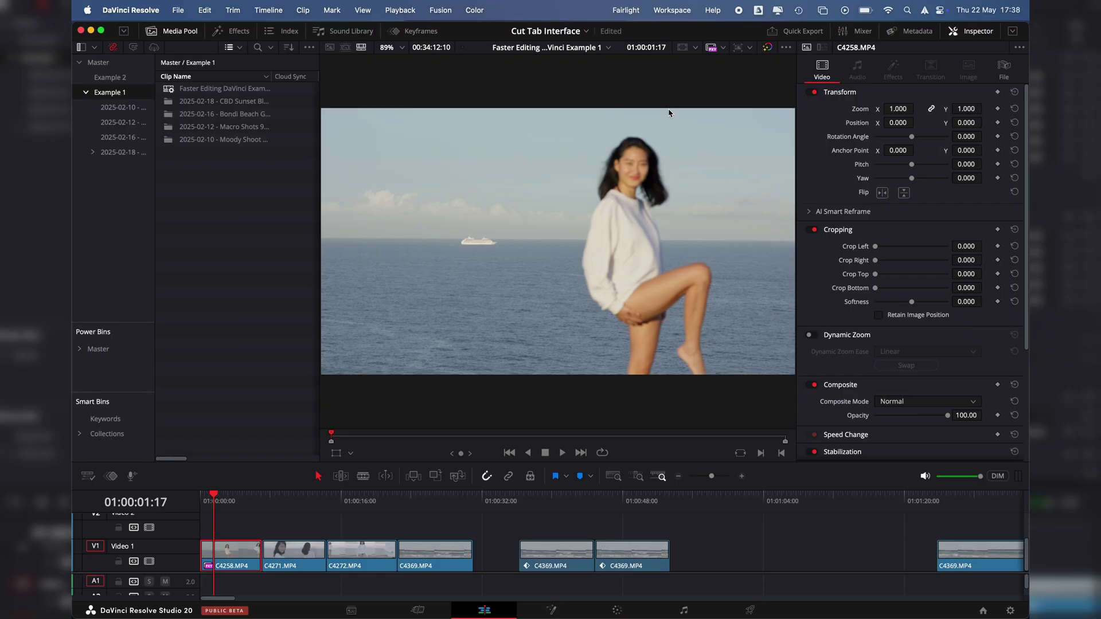
# Step: Switch the timeline format to Portrait 1080 x 1920 and widen the viewer
pyautogui.click(746, 47)
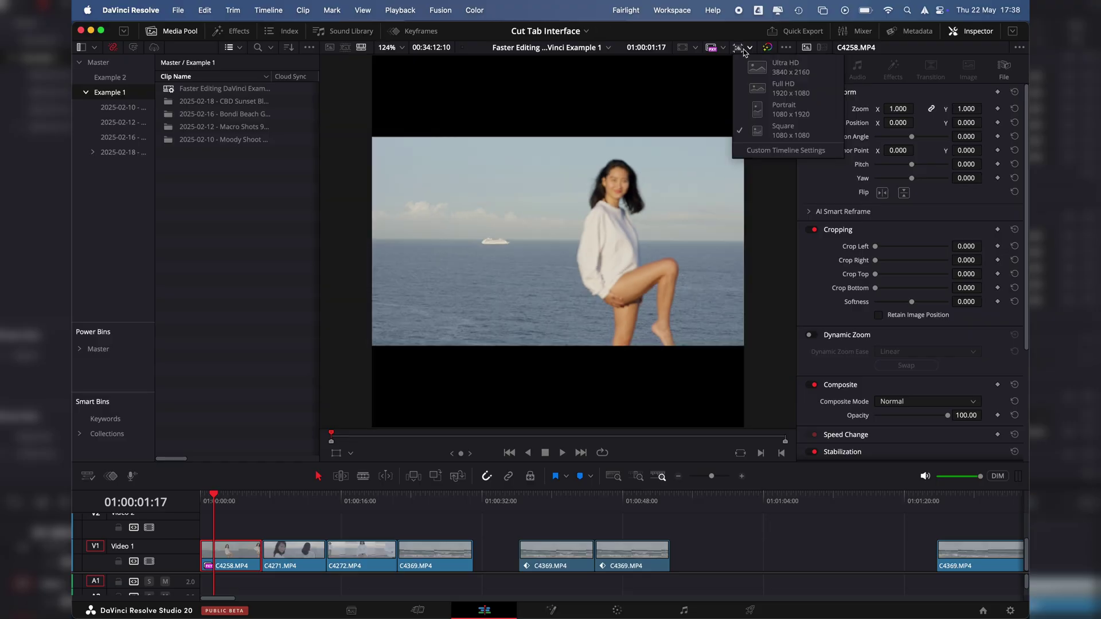
pyautogui.click(783, 109)
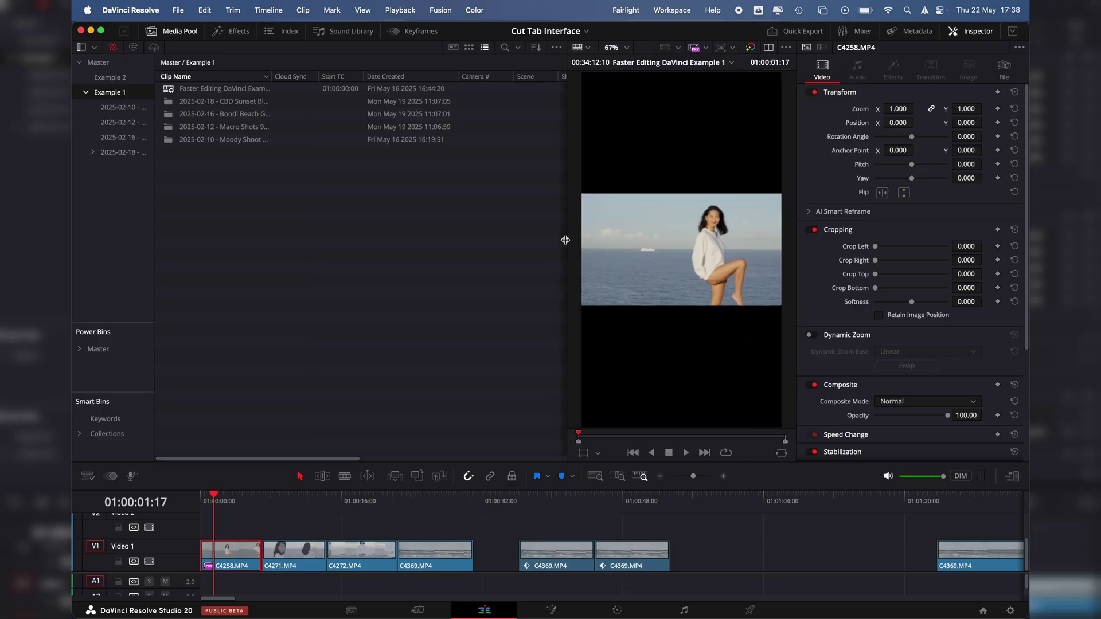
pyautogui.moveTo(566, 240); pyautogui.dragTo(422, 253)
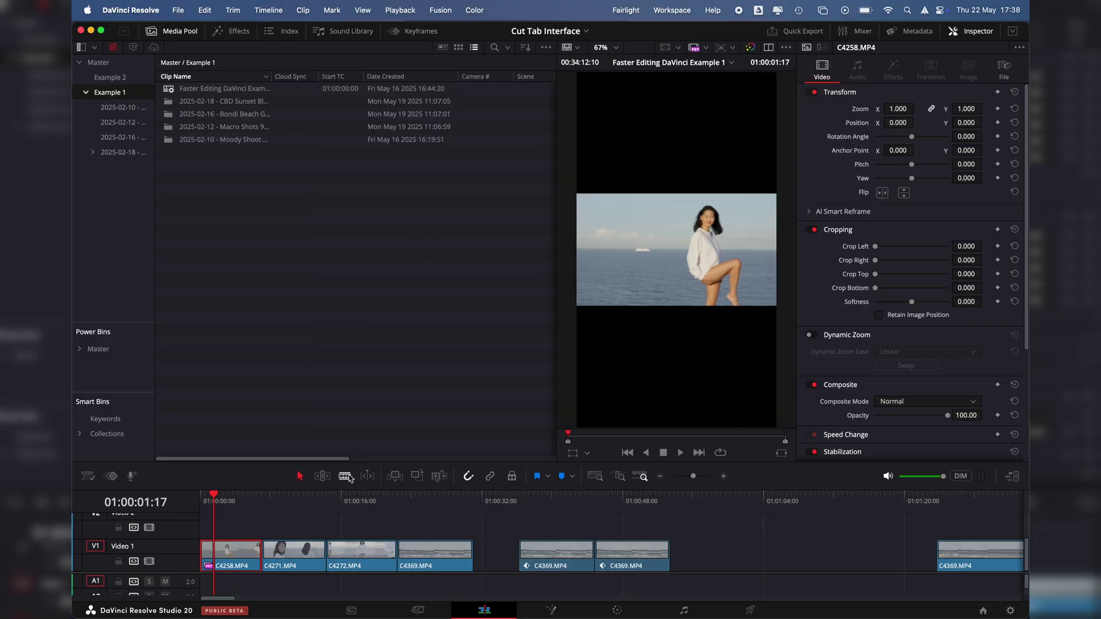
# Step: Set the clip's Transform Zoom to 3.3 and return the playhead to the start
pyautogui.doubleClick(898, 108)
pyautogui.write('3.3')
pyautogui.press('Return')
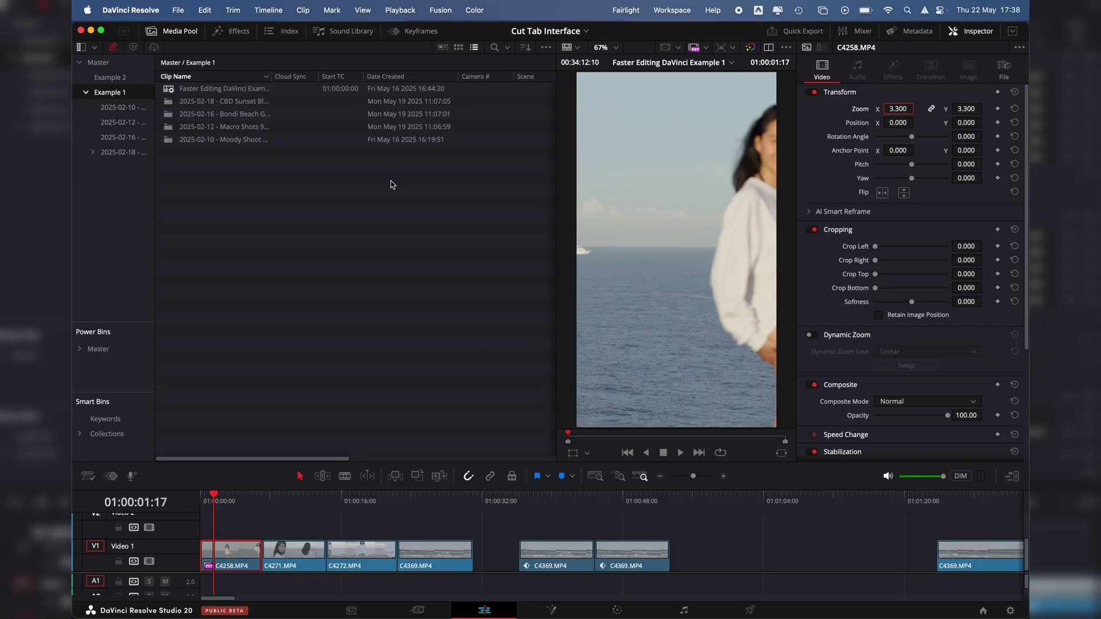
pyautogui.press('Home')
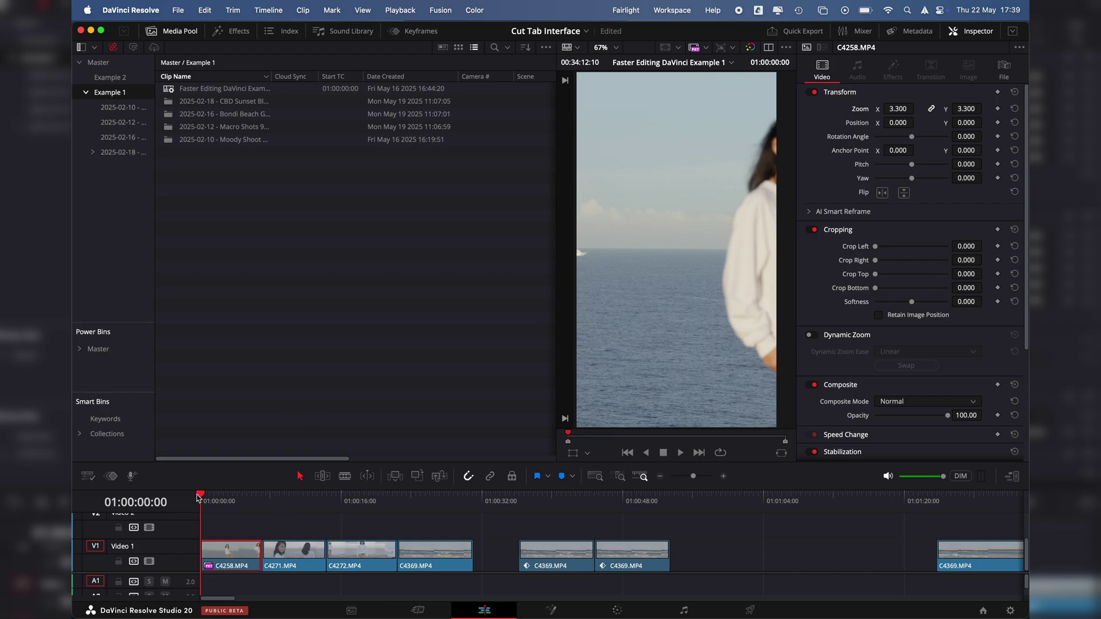
# Step: Scrub and play the zoomed-in C4258.MP4 clip to review the framing
pyautogui.moveTo(197, 497)
pyautogui.mouseDown()
pyautogui.moveTo(252, 498)
pyautogui.moveTo(203, 498)
pyautogui.mouseUp()
pyautogui.press('space')
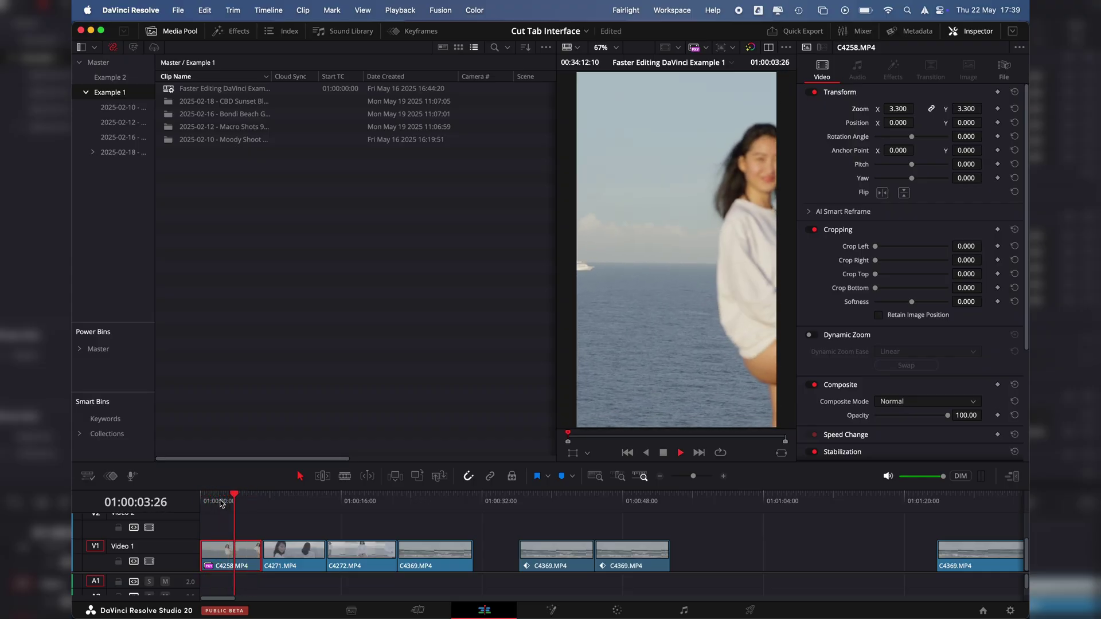
pyautogui.press('space')
# Step: Run AI Smart Reframe on the clip and play back the reframed result
pyautogui.click(820, 212)
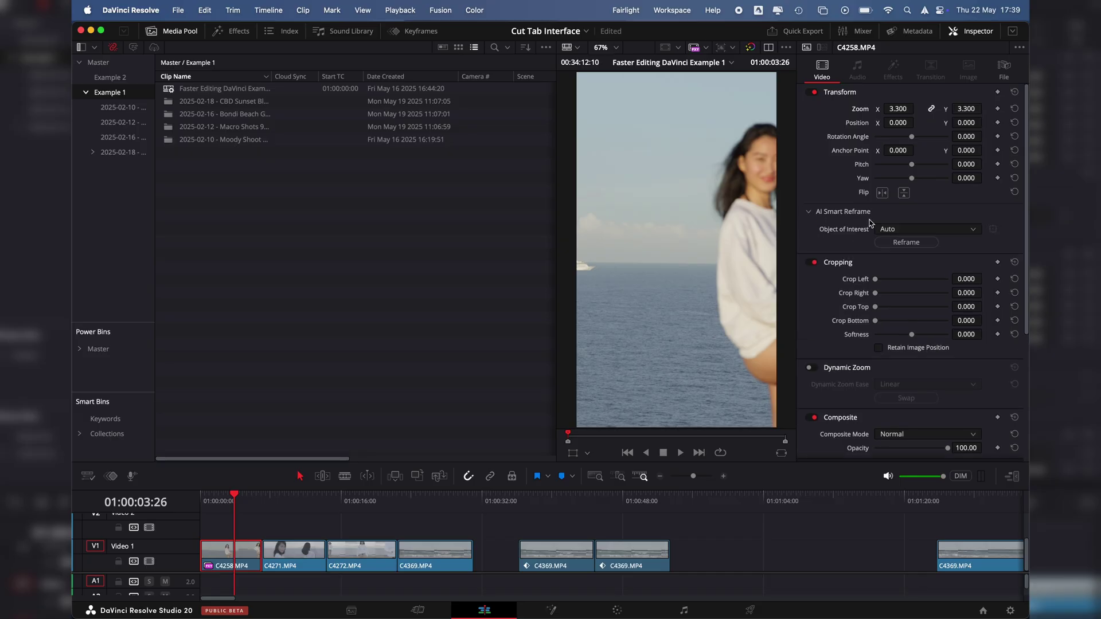
pyautogui.click(905, 243)
pyautogui.press('space')
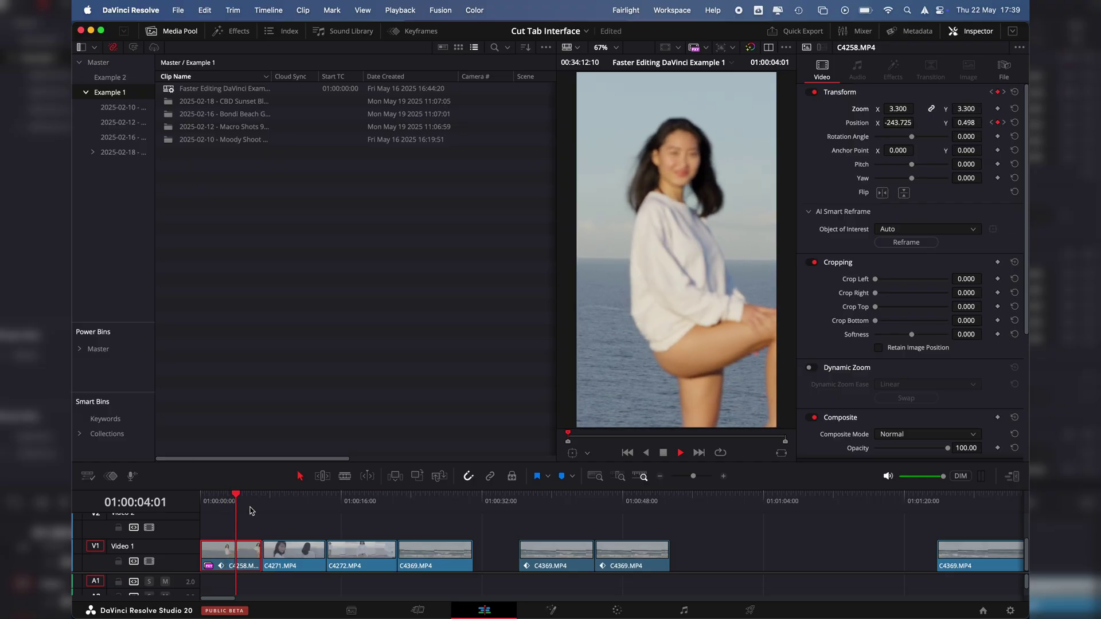
pyautogui.press('space')
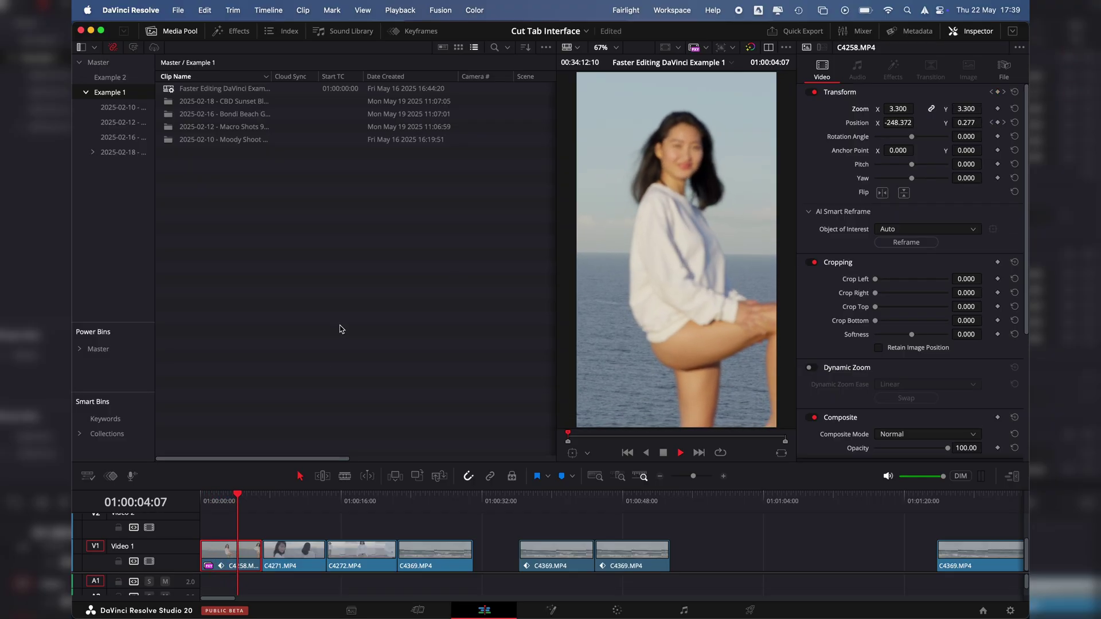
pyautogui.click(208, 516)
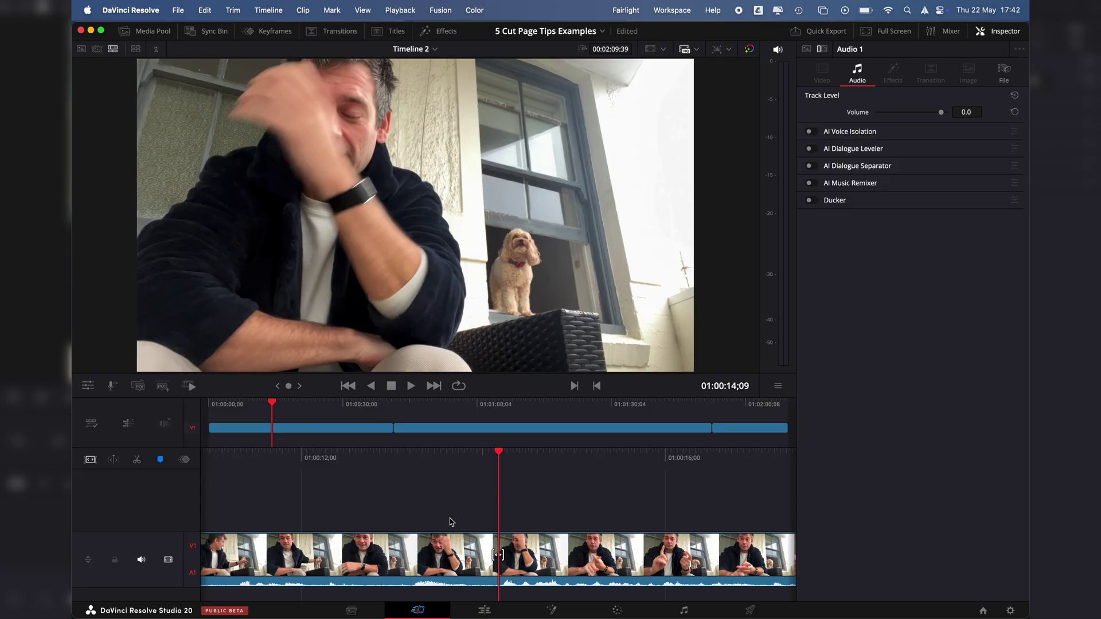
# Step: Play the talking-head clip in Timeline 2 to hear its original audio
pyautogui.press('space')
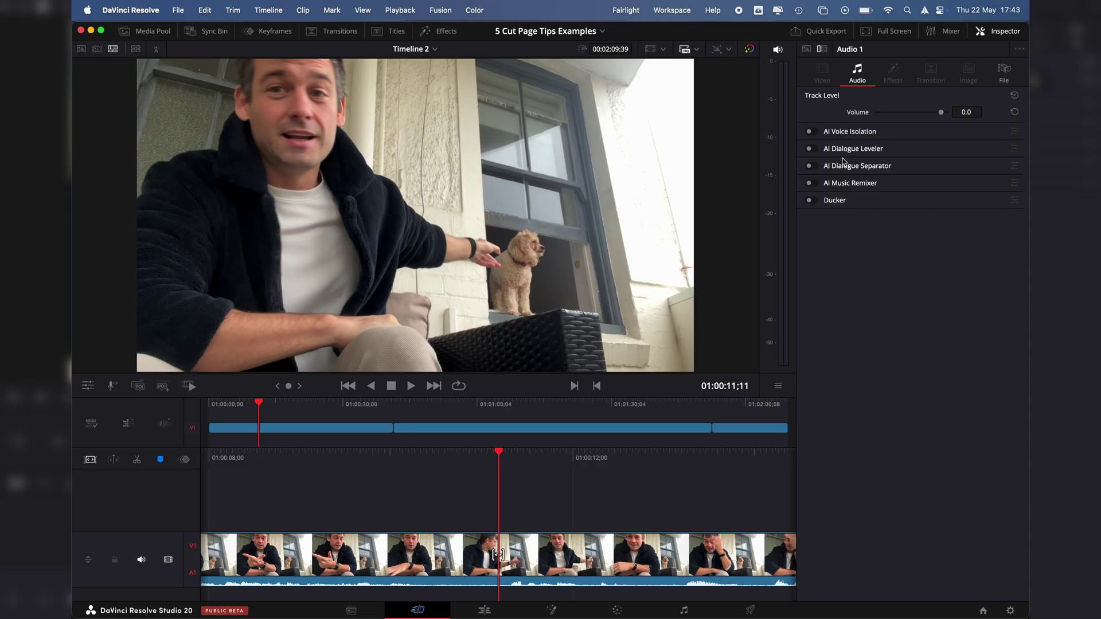
# Step: Enable AI Voice Isolation at Amount 90 and play the clip with volume raised
pyautogui.click(810, 132)
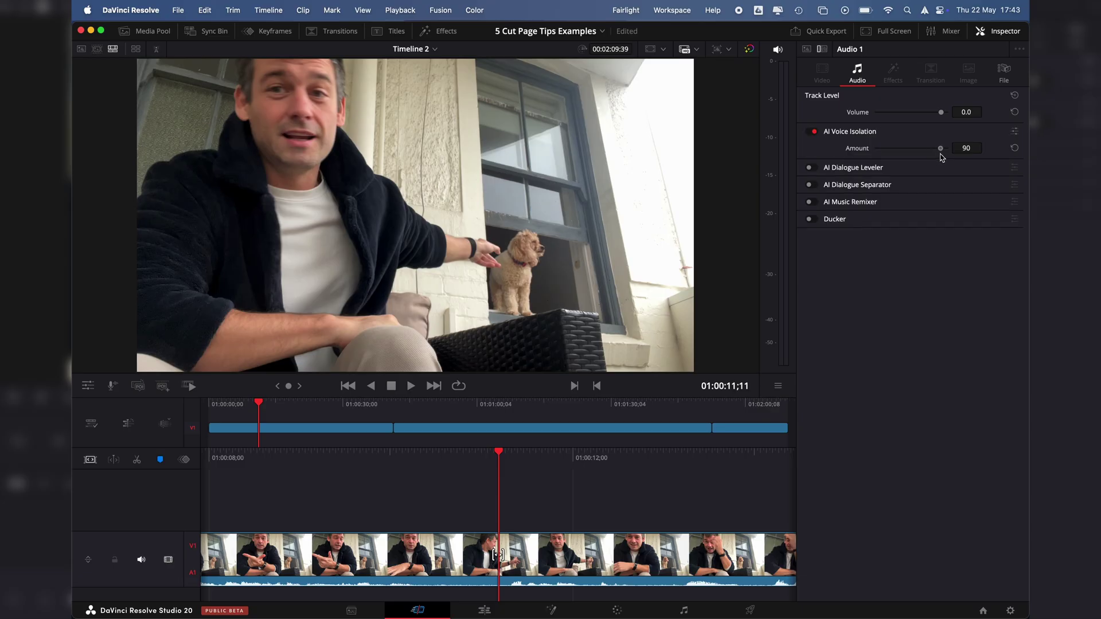
pyautogui.moveTo(941, 157); pyautogui.dragTo(944, 157)
pyautogui.press('space')
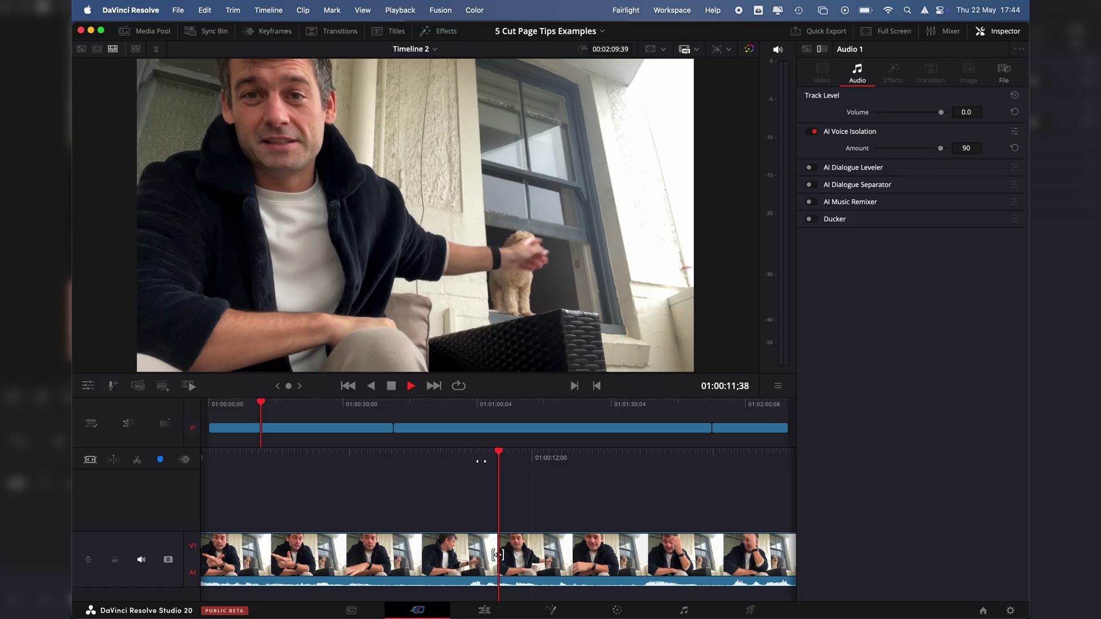
pyautogui.press('XF86AudioRaiseVolume')
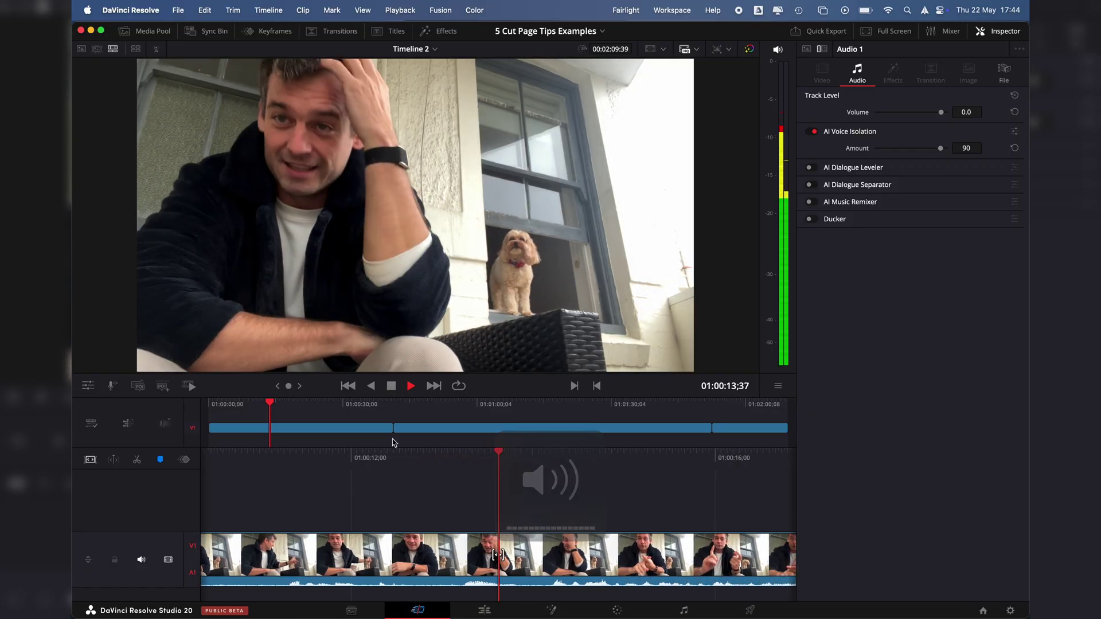